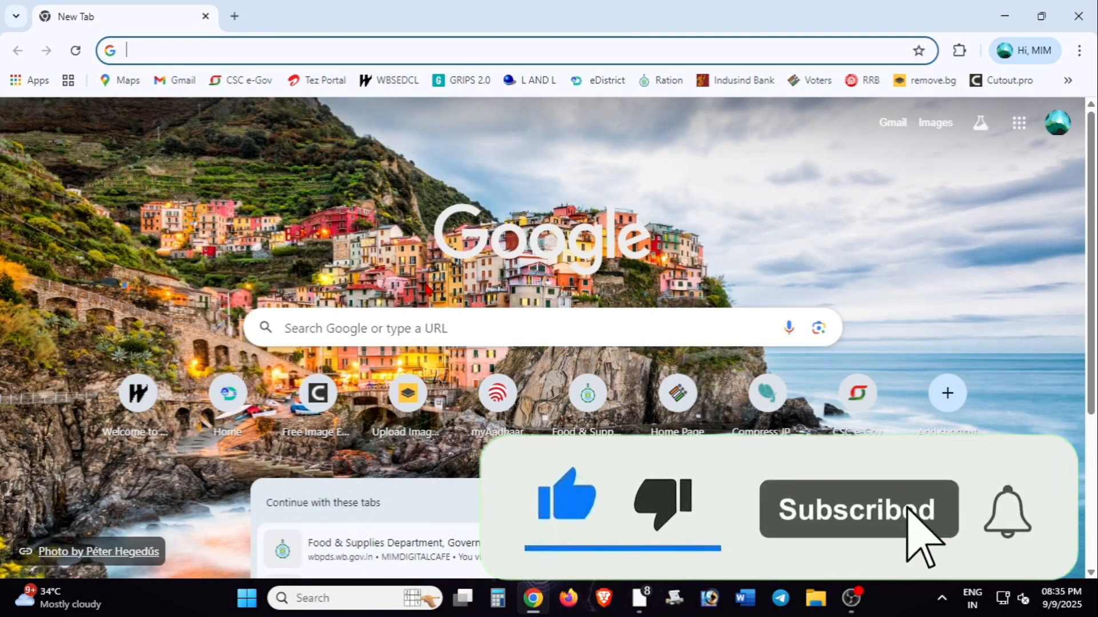
- Go to food.wb.gov.in and open Citizen's Home > Ration Card Related Corner > Services Requiring Office Approval
{"action": "type", "text": "food.wb.gov.in"}
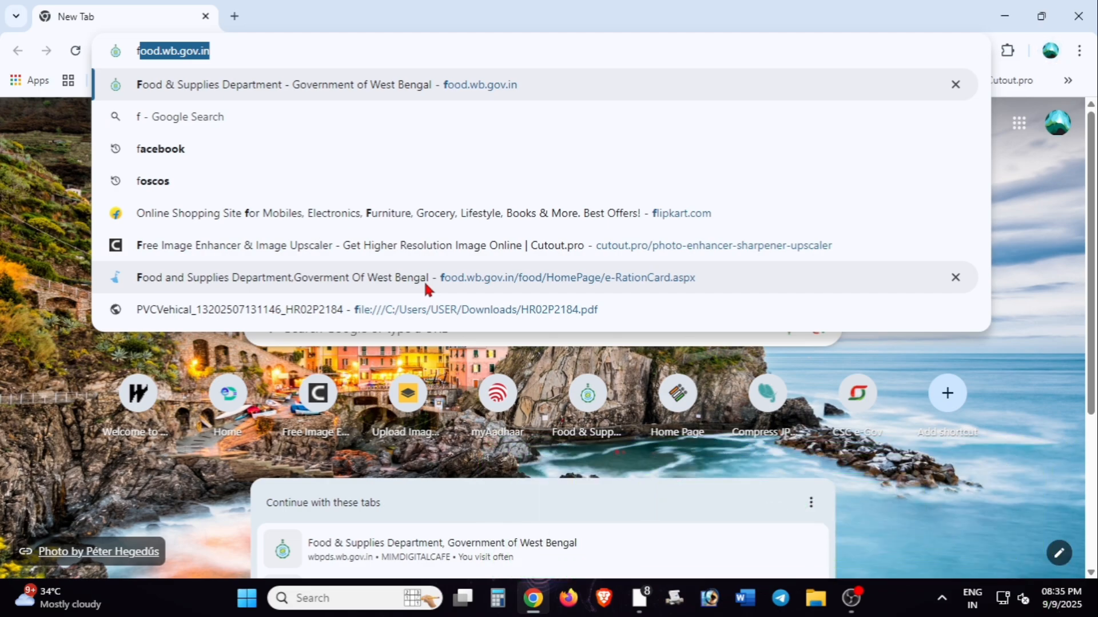
{"action": "key", "text": "Return"}
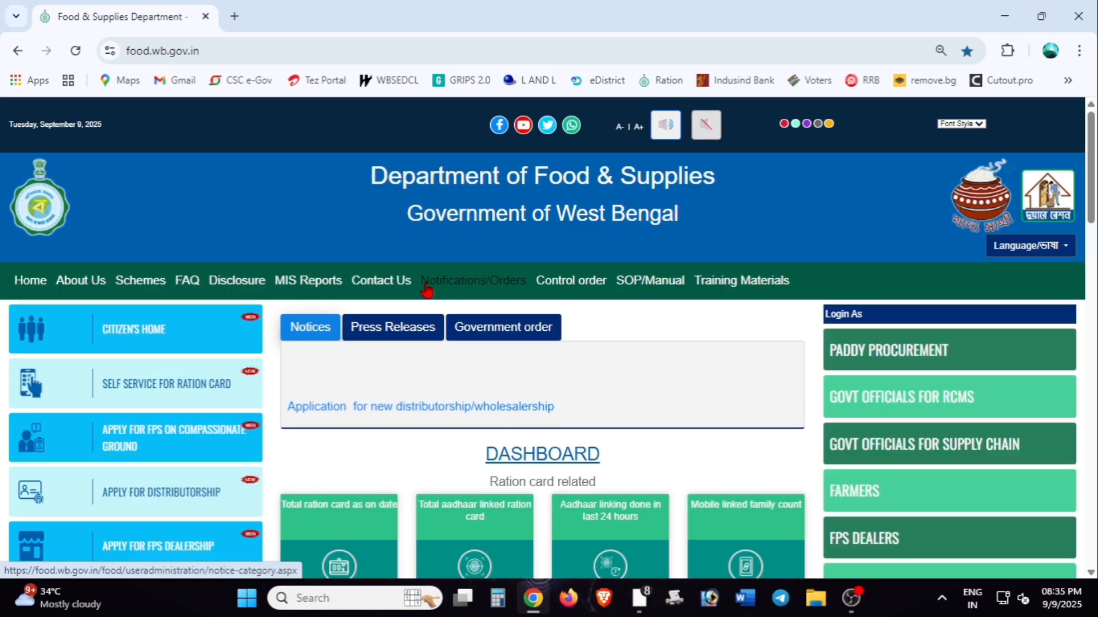
{"action": "left_click", "coordinate": [147, 341]}
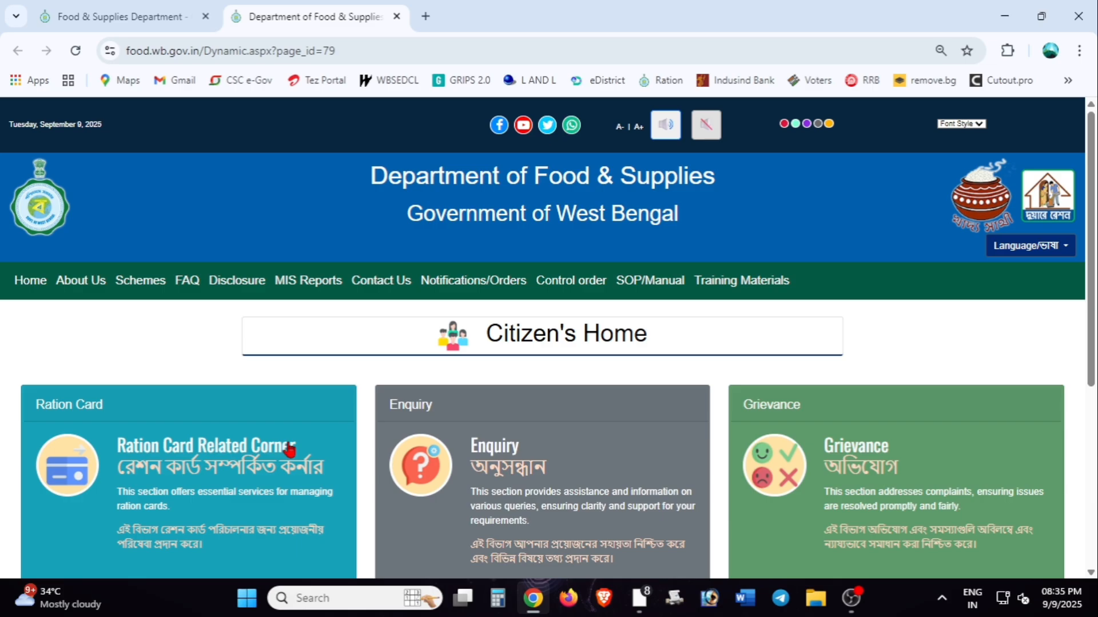
{"action": "left_click", "coordinate": [276, 475]}
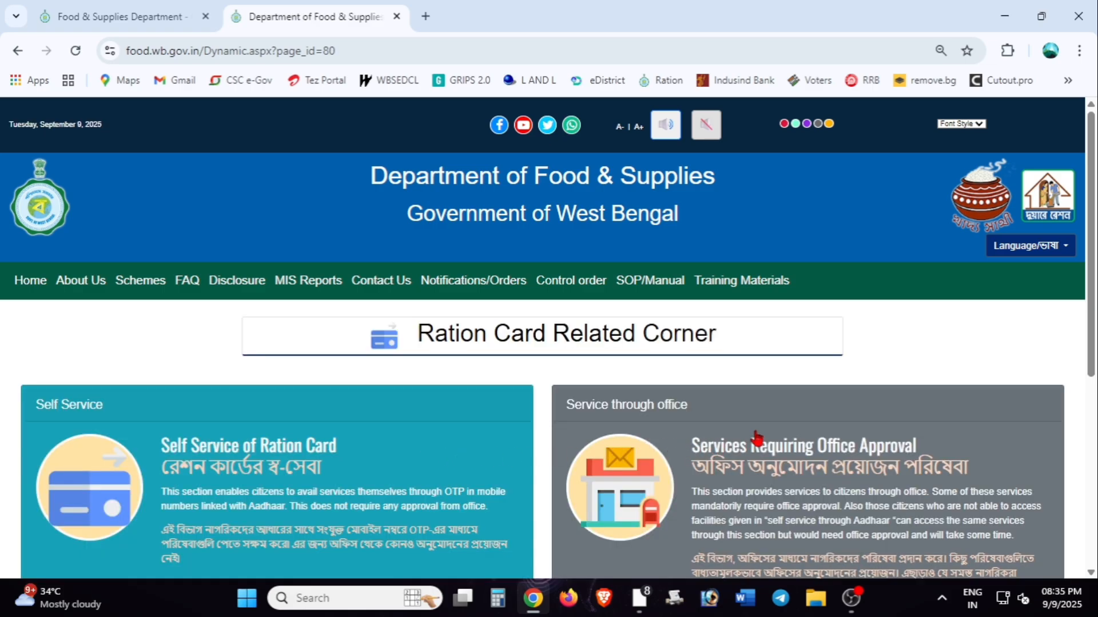
{"action": "scroll", "coordinate": [1095, 303], "scroll_direction": "down", "scroll_amount": 2}
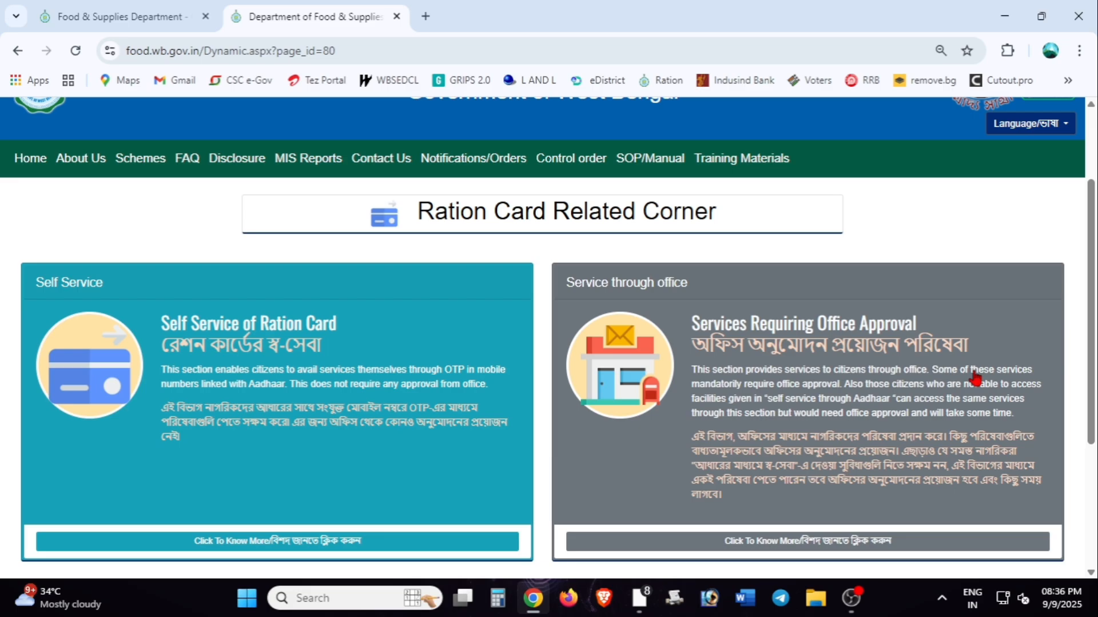
{"action": "left_click", "coordinate": [975, 377]}
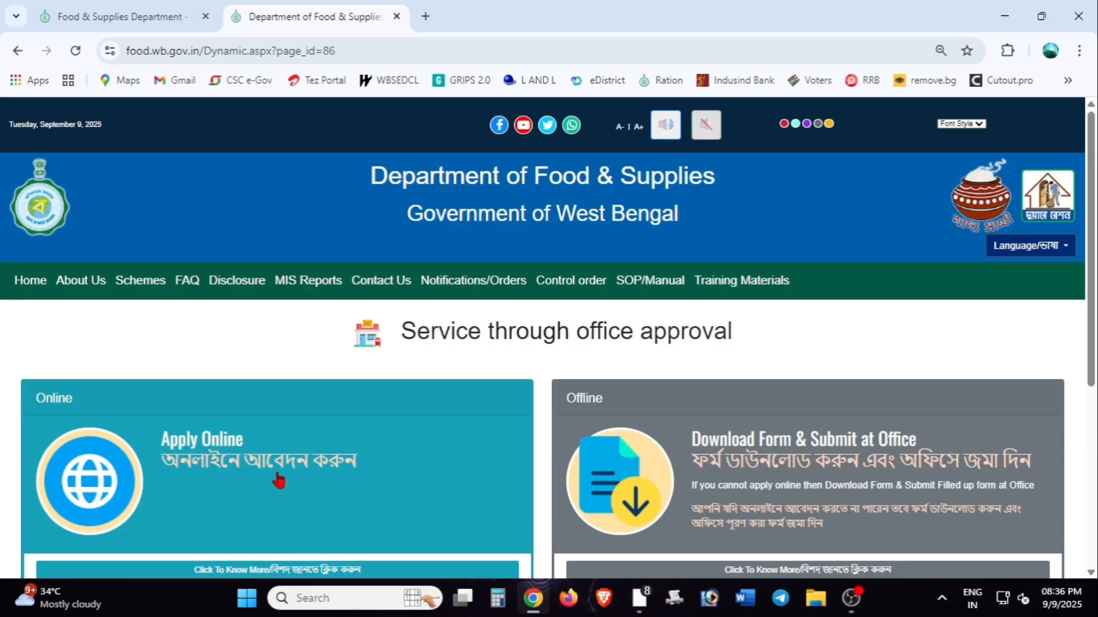
{"action": "scroll", "coordinate": [285, 479], "scroll_direction": "down", "scroll_amount": 5}
{"action": "scroll", "coordinate": [294, 478], "scroll_direction": "up", "scroll_amount": 5}
- Apply Online with the family member's Aadhaar number, give login consent and request the OTP
{"action": "left_click", "coordinate": [288, 474]}
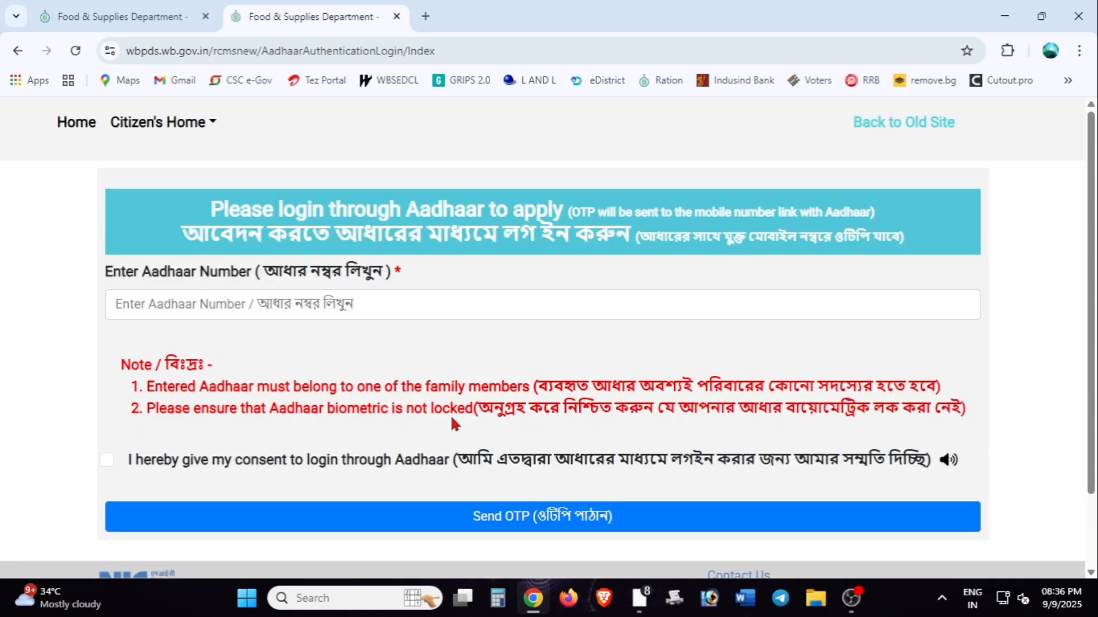
{"action": "left_click", "coordinate": [349, 306]}
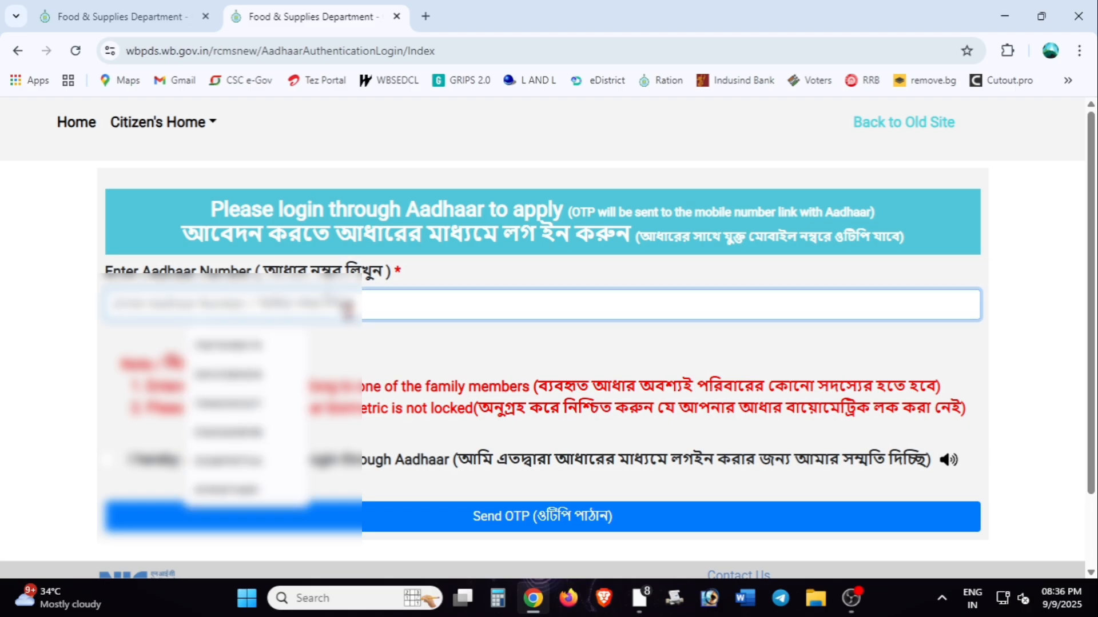
{"action": "type", "text": "?????"}
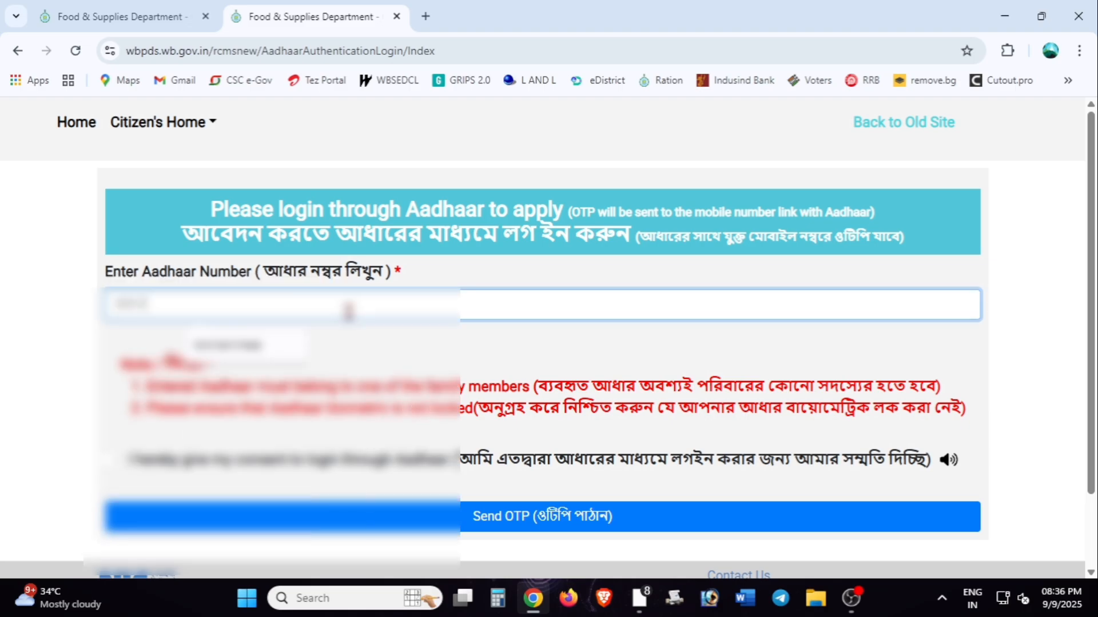
{"action": "left_click", "coordinate": [229, 344]}
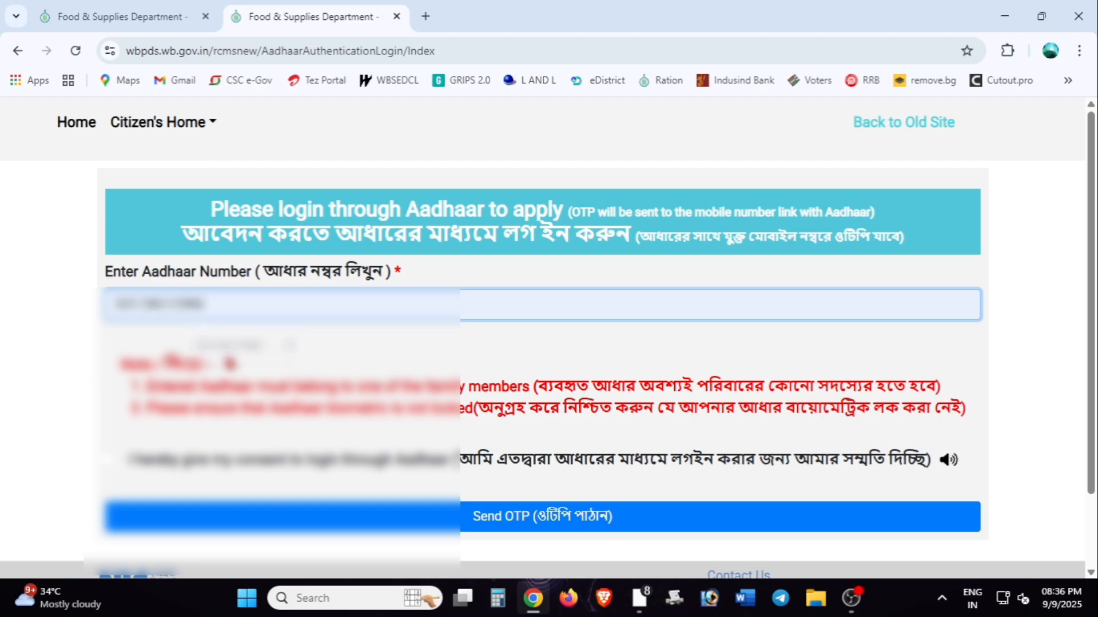
{"action": "left_click", "coordinate": [108, 460]}
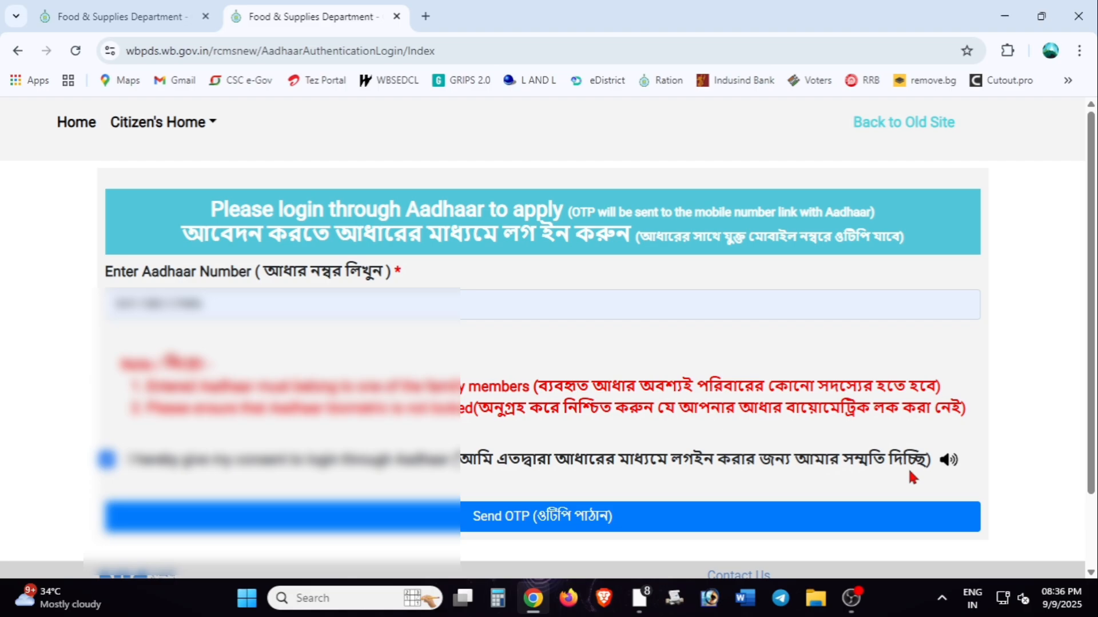
{"action": "left_click", "coordinate": [474, 514]}
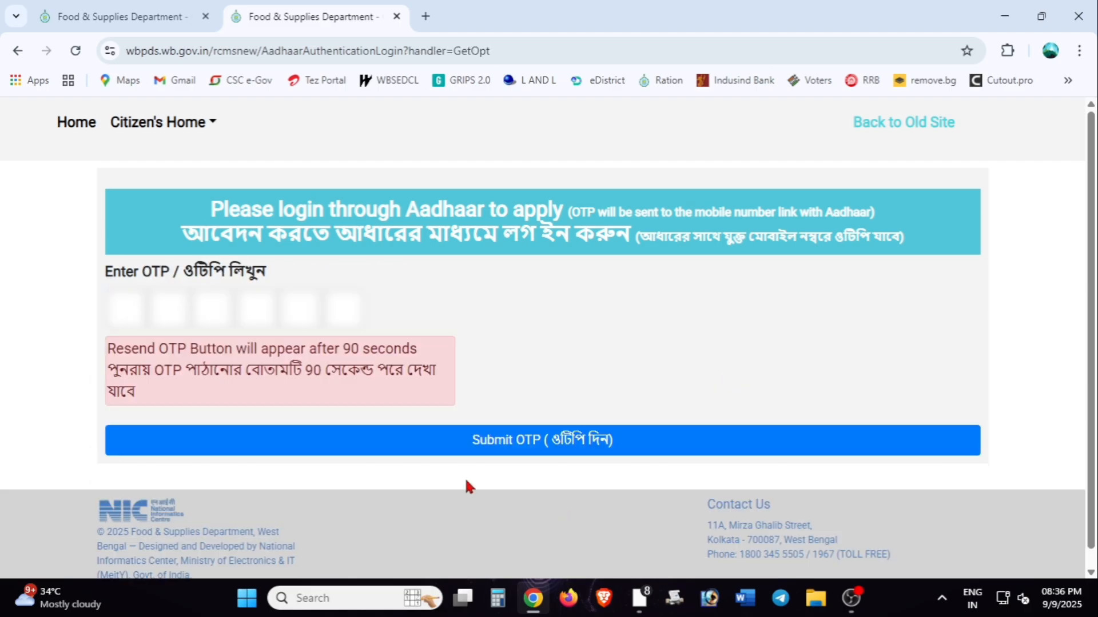
- Enter the received six-digit Aadhaar OTP and submit it for verification
{"action": "left_click", "coordinate": [120, 326]}
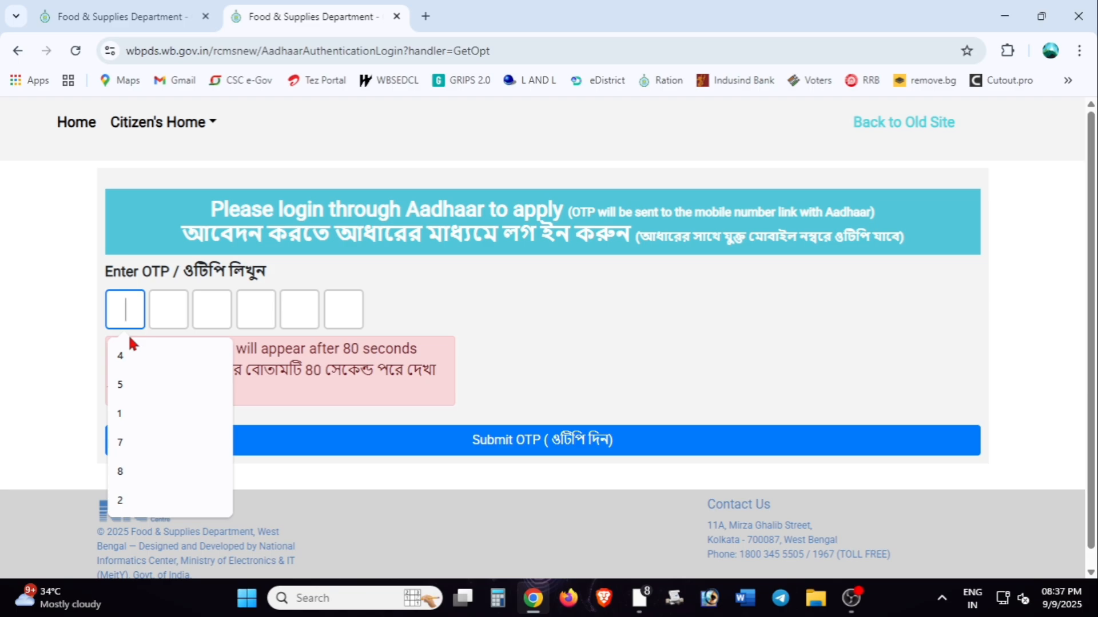
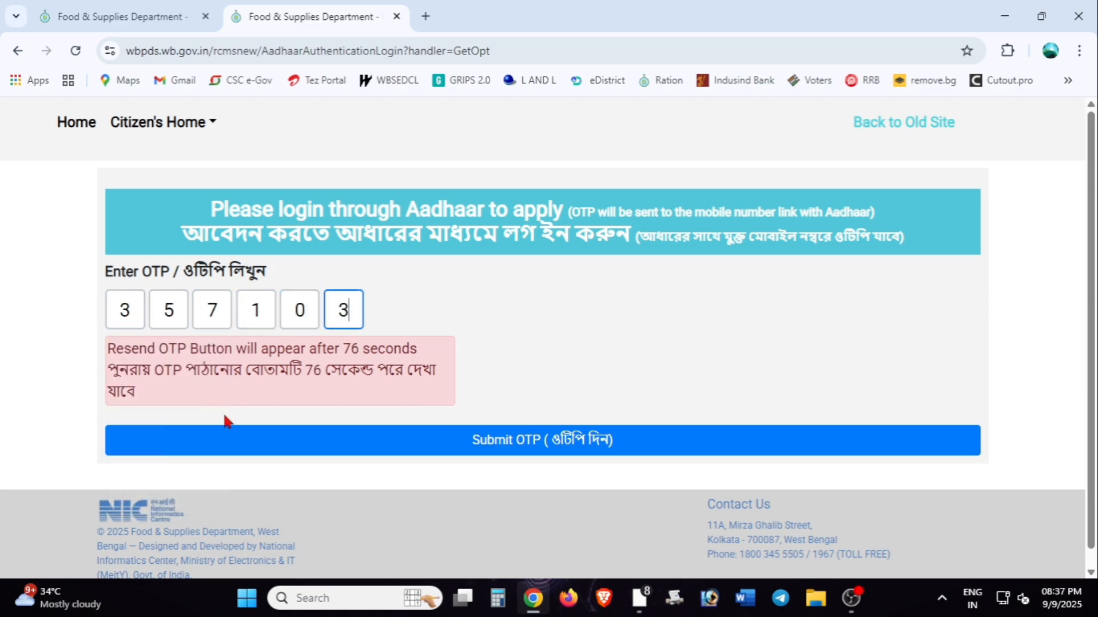
{"action": "left_click", "coordinate": [225, 441]}
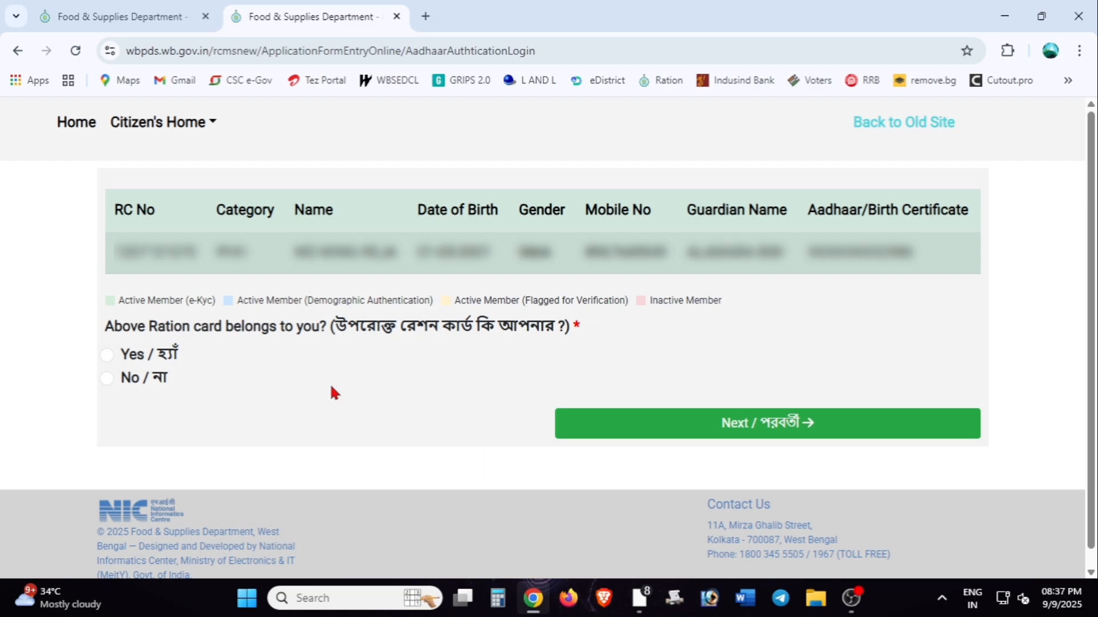
- Answer Yes that the ration card is yours and scroll the Dashboard to Form 14
{"action": "left_click", "coordinate": [106, 357]}
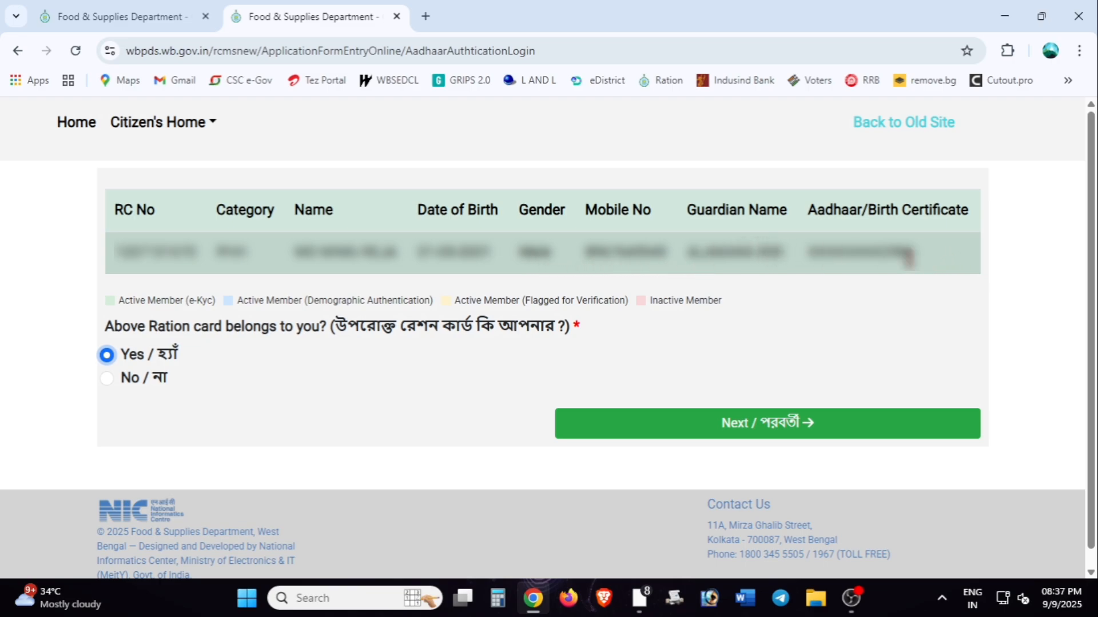
{"action": "left_click", "coordinate": [753, 431]}
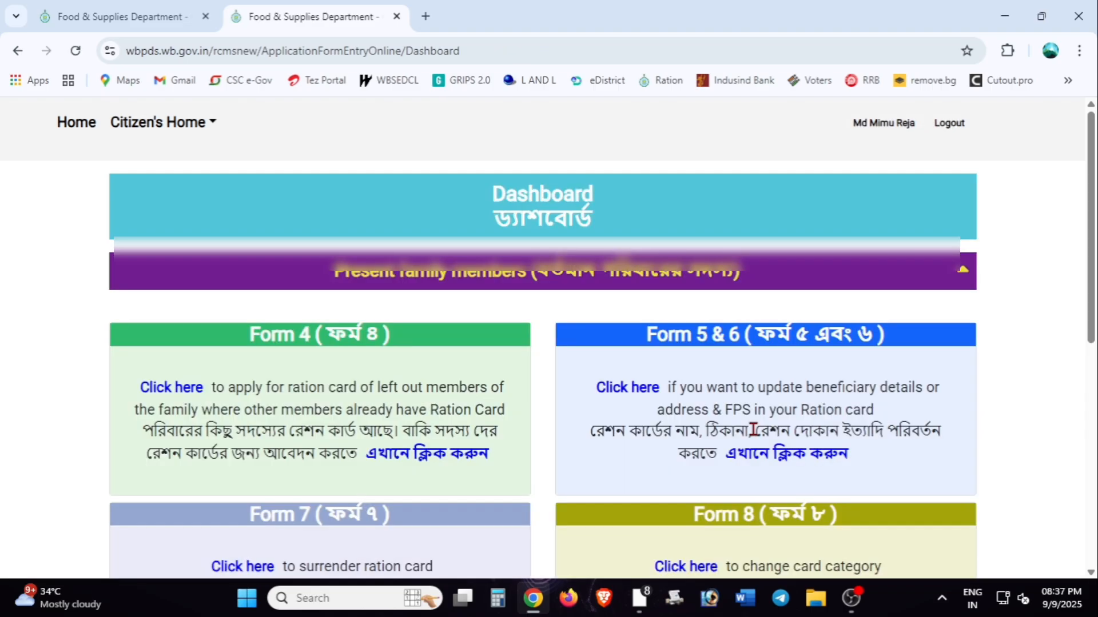
{"action": "scroll", "coordinate": [495, 341], "scroll_direction": "down", "scroll_amount": 3}
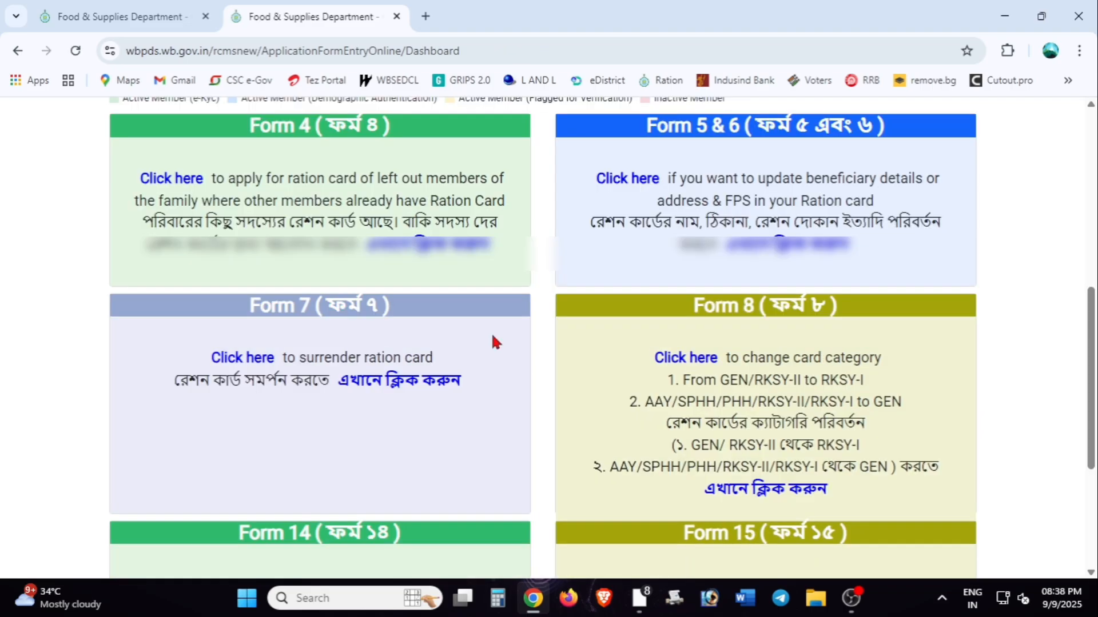
{"action": "scroll", "coordinate": [493, 341], "scroll_direction": "down", "scroll_amount": 4}
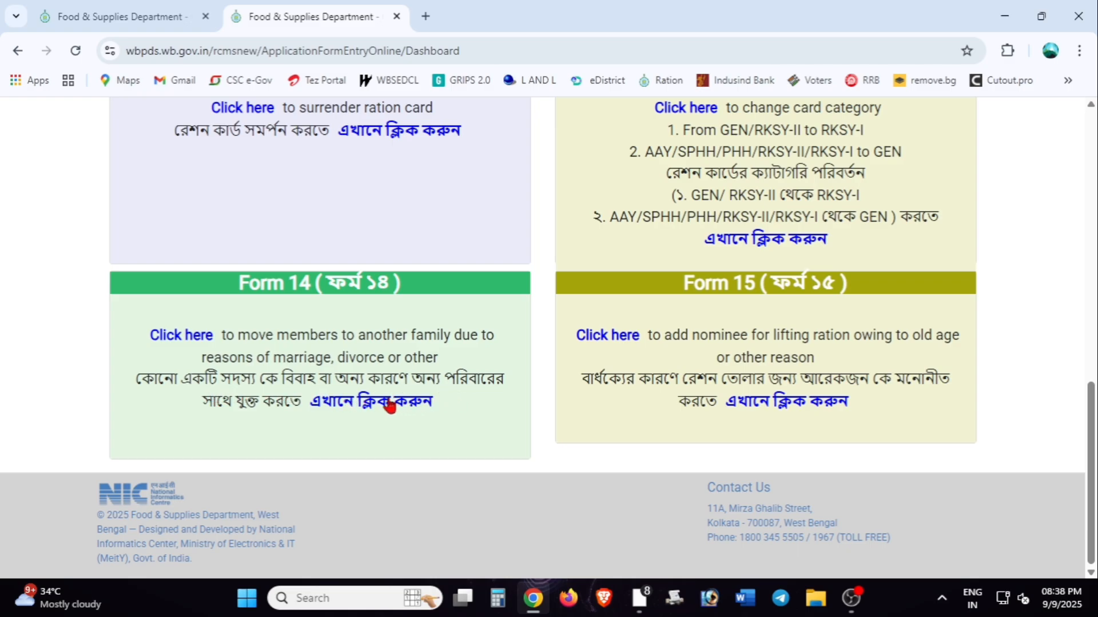
- Open Form 14, start a new application and advance past the present family members table
{"action": "left_click", "coordinate": [391, 406]}
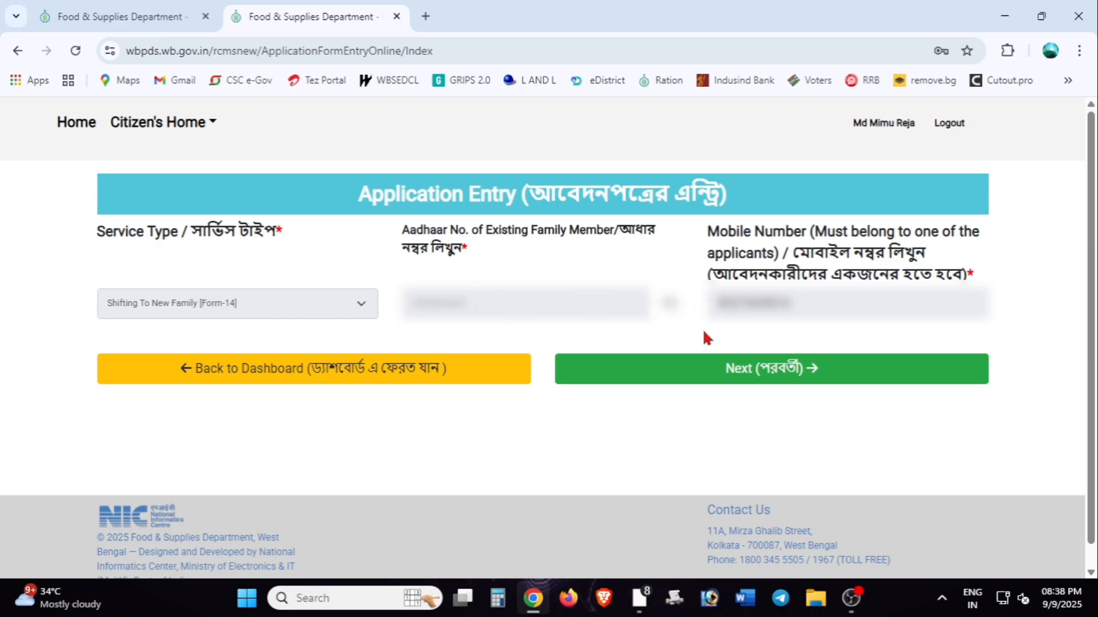
{"action": "left_click", "coordinate": [676, 368]}
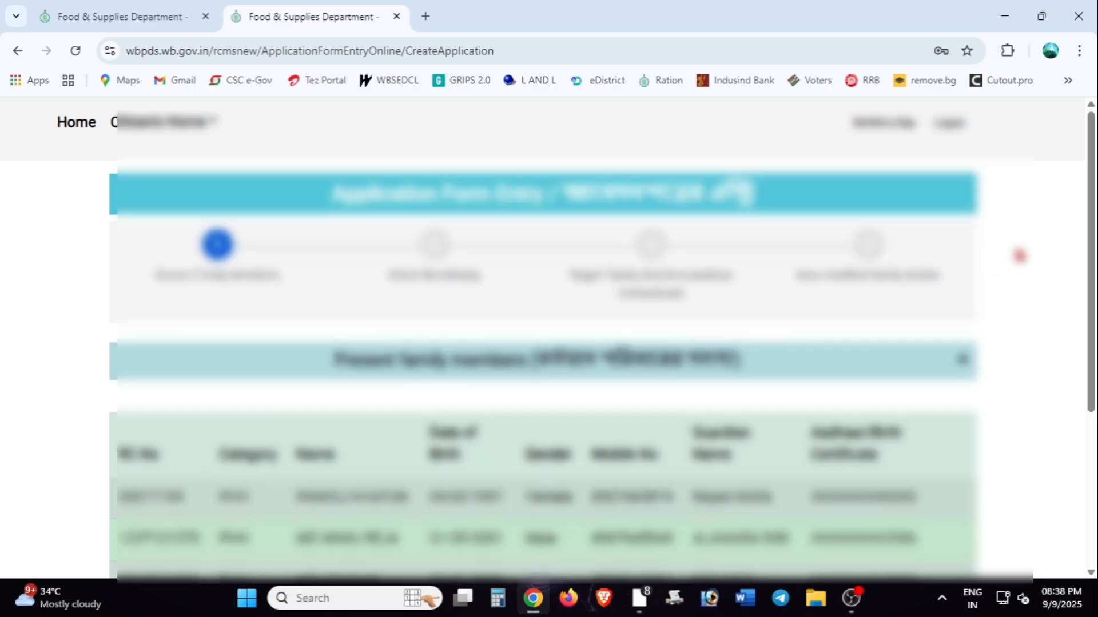
{"action": "left_click_drag", "start_coordinate": [1093, 248], "coordinate": [1094, 355]}
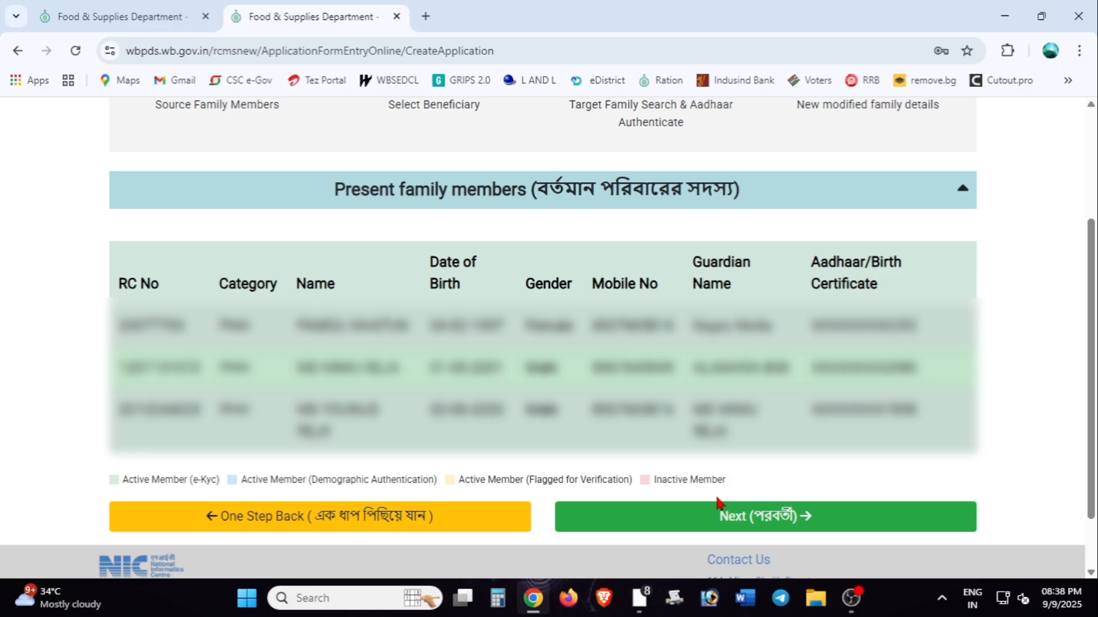
{"action": "left_click", "coordinate": [718, 519]}
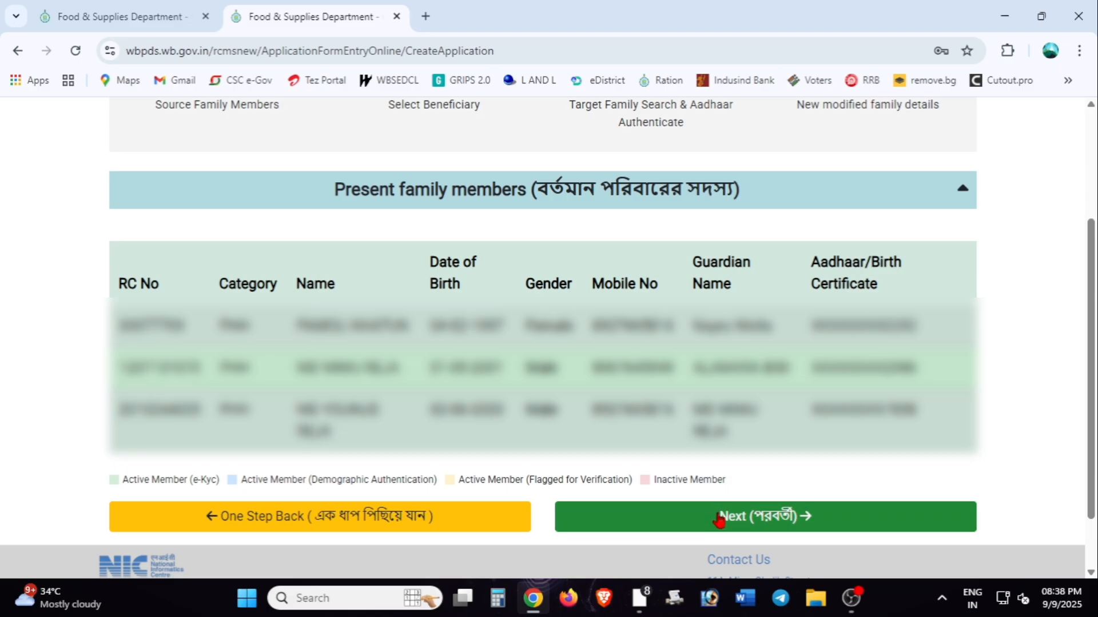
{"action": "left_click", "coordinate": [719, 519]}
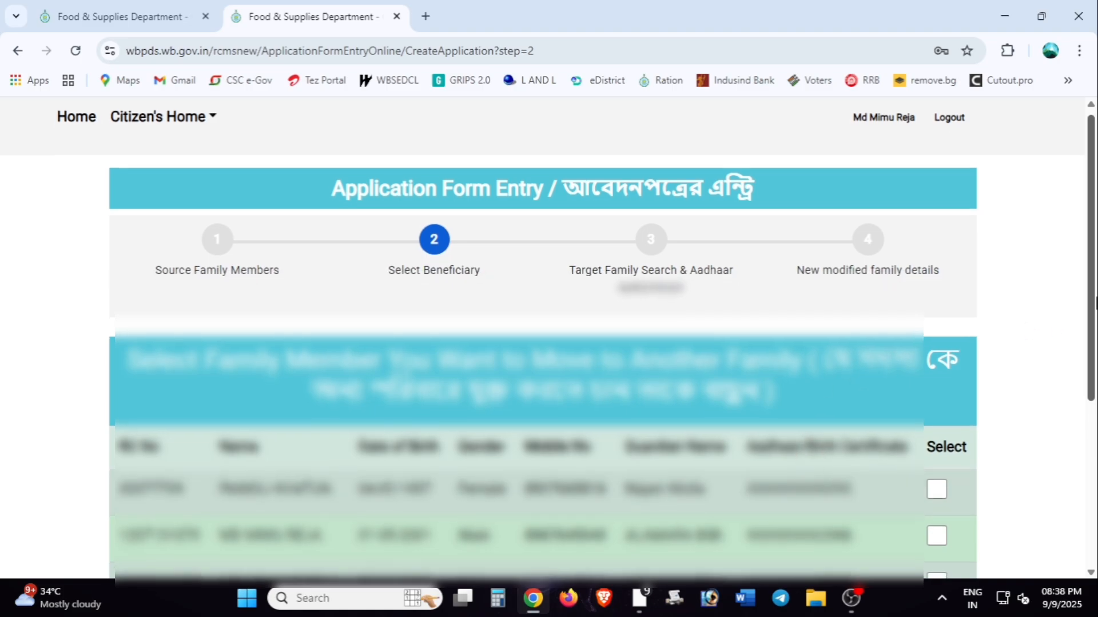
{"action": "scroll", "coordinate": [1095, 378], "scroll_direction": "down", "scroll_amount": 2}
- Select the third family member as the beneficiary to move
{"action": "left_click_drag", "start_coordinate": [1095, 378], "coordinate": [1089, 414]}
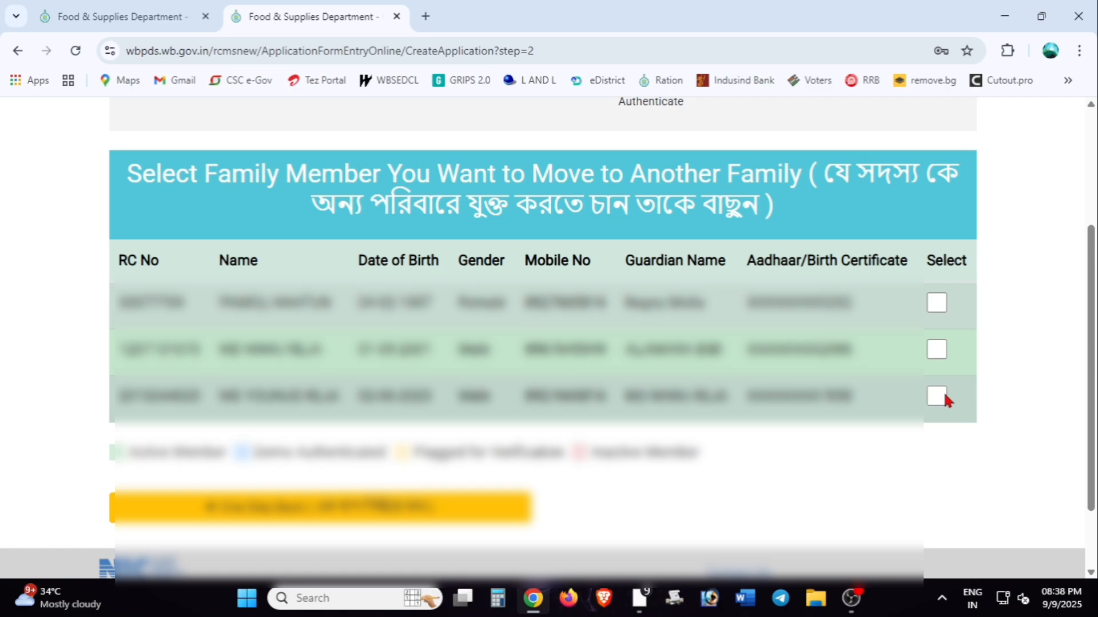
{"action": "left_click", "coordinate": [940, 394]}
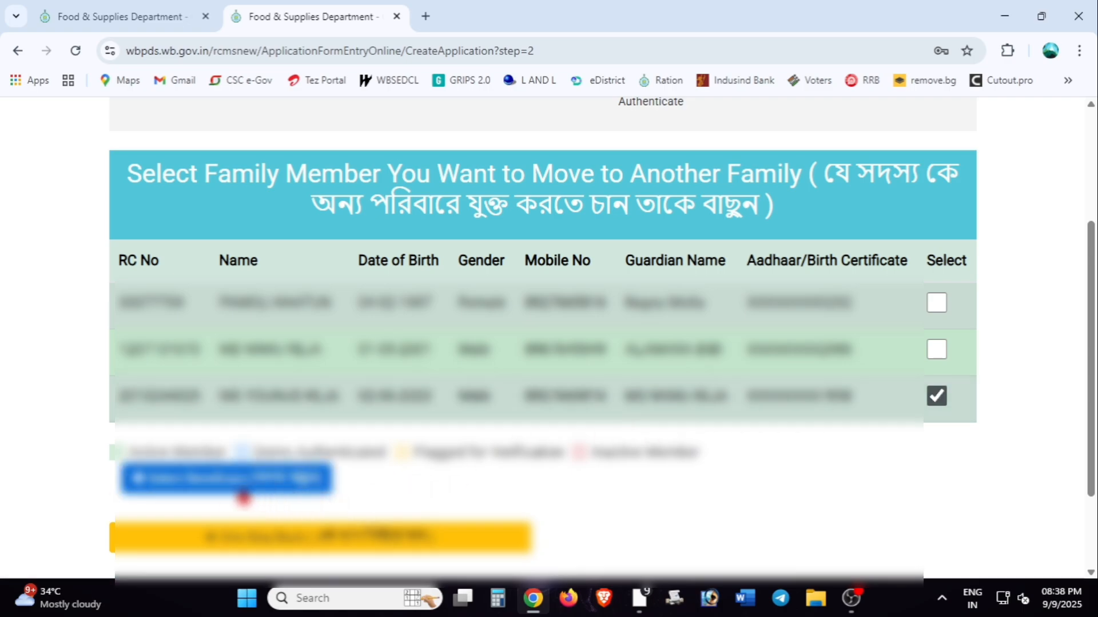
{"action": "left_click", "coordinate": [193, 490]}
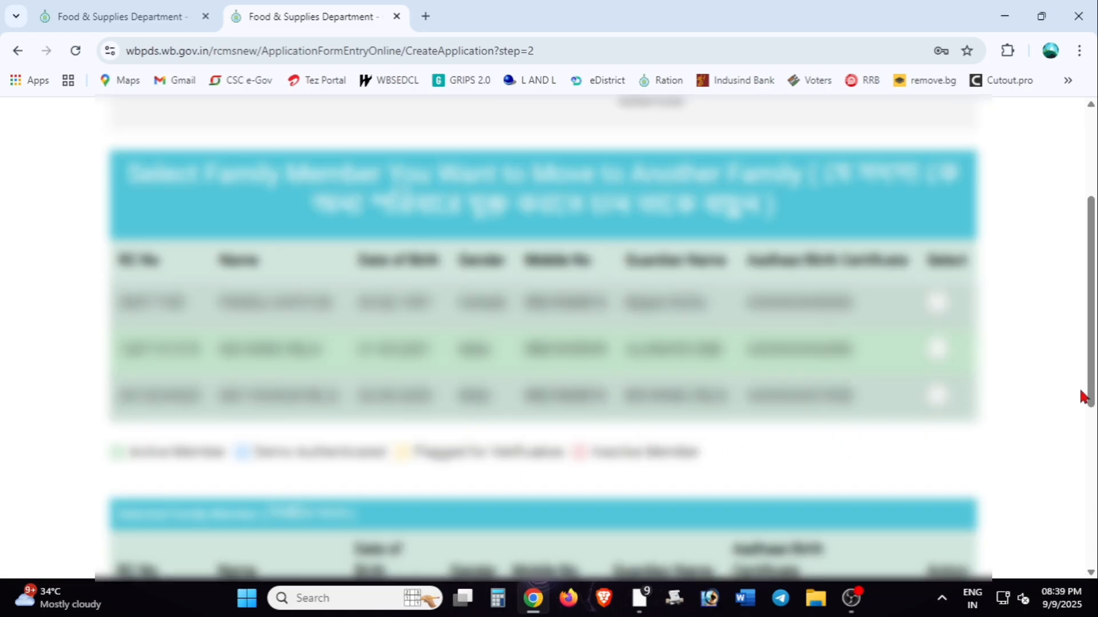
- Choose Marriage as the reason for moving and continue to step 3
{"action": "left_click_drag", "start_coordinate": [1094, 335], "coordinate": [1070, 429]}
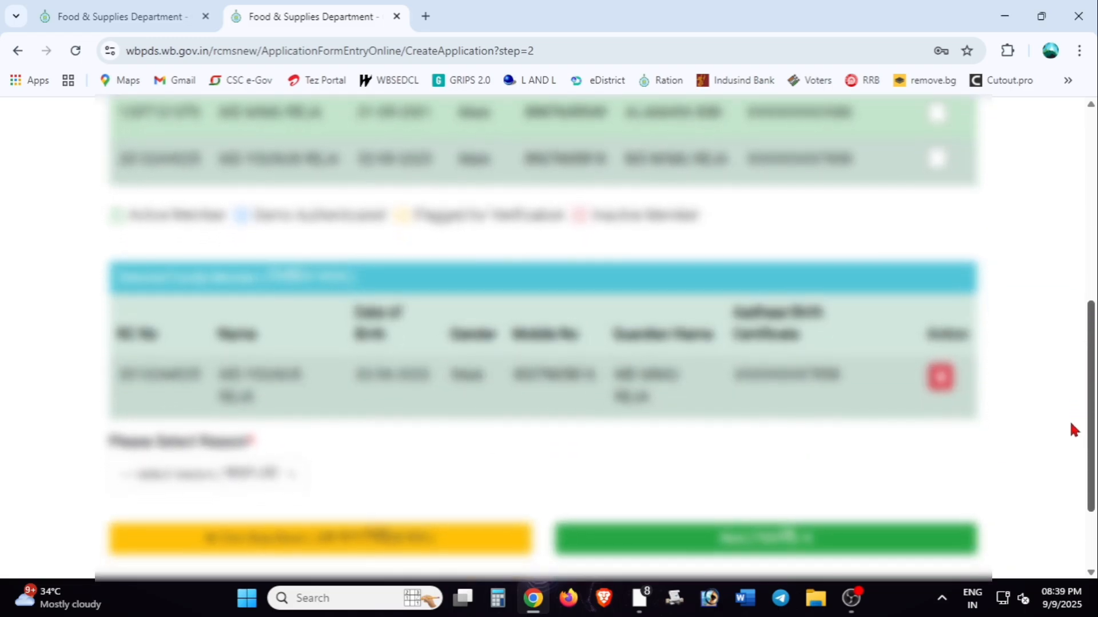
{"action": "left_click", "coordinate": [246, 476]}
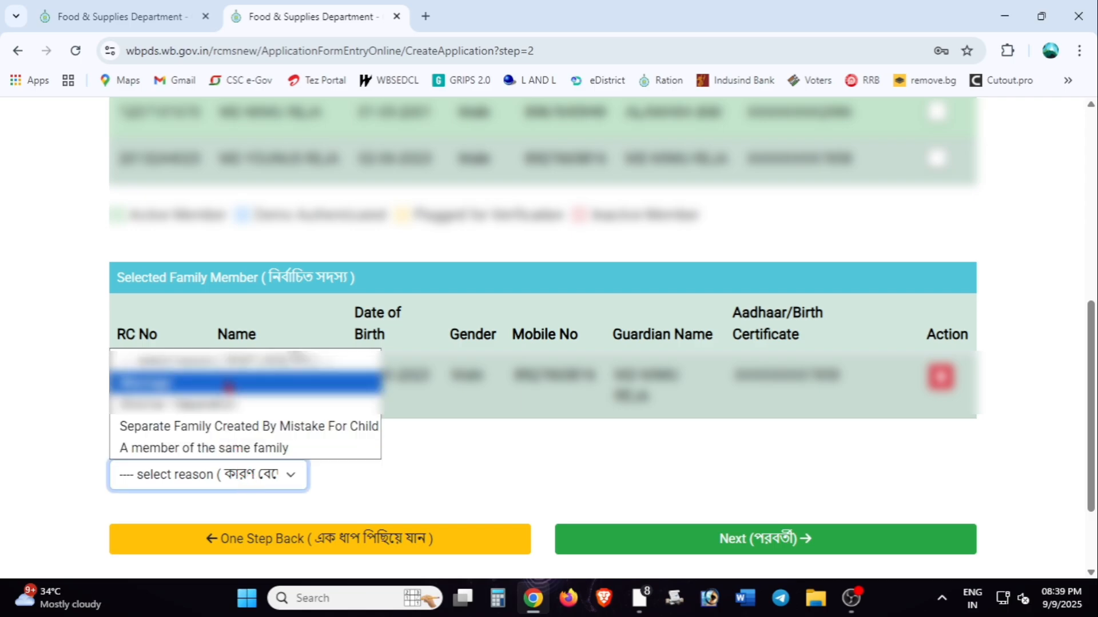
{"action": "left_click", "coordinate": [226, 381]}
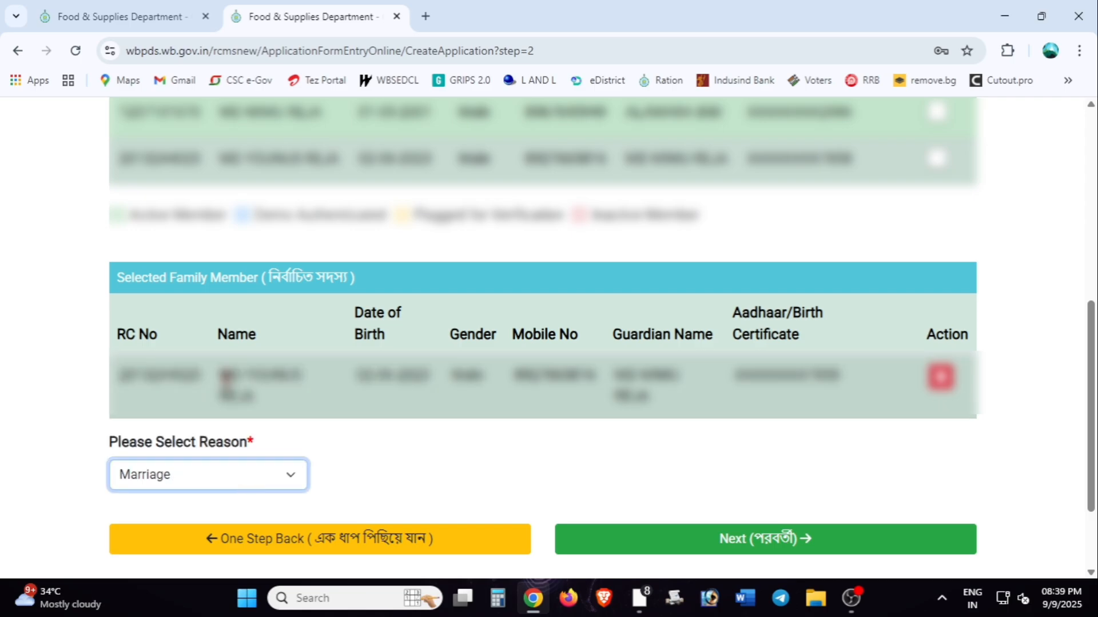
{"action": "left_click", "coordinate": [229, 476]}
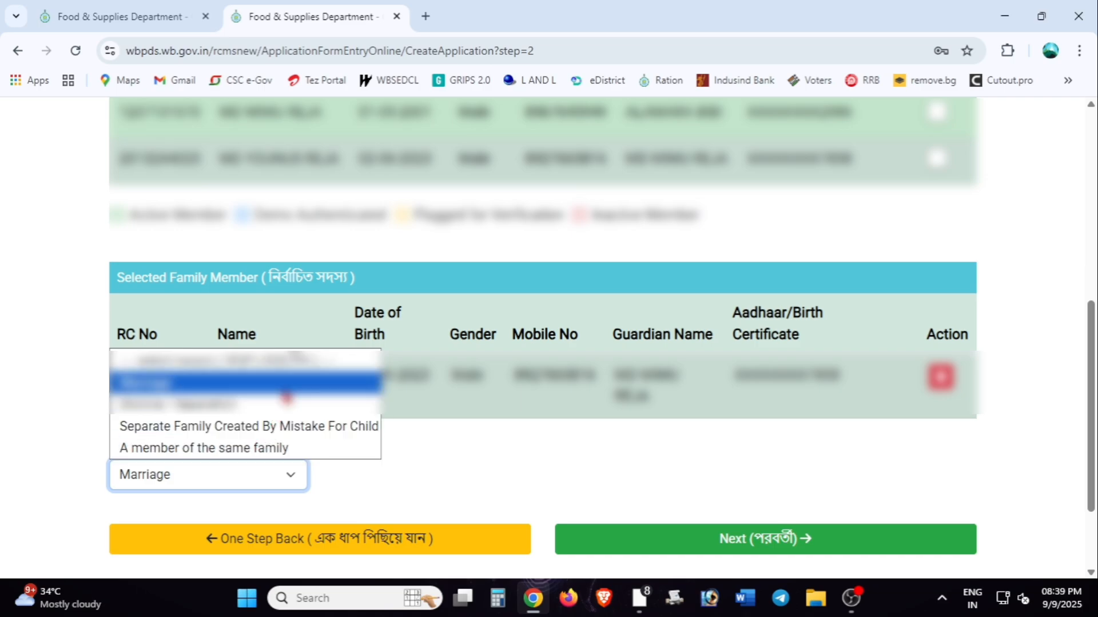
{"action": "left_click", "coordinate": [286, 385]}
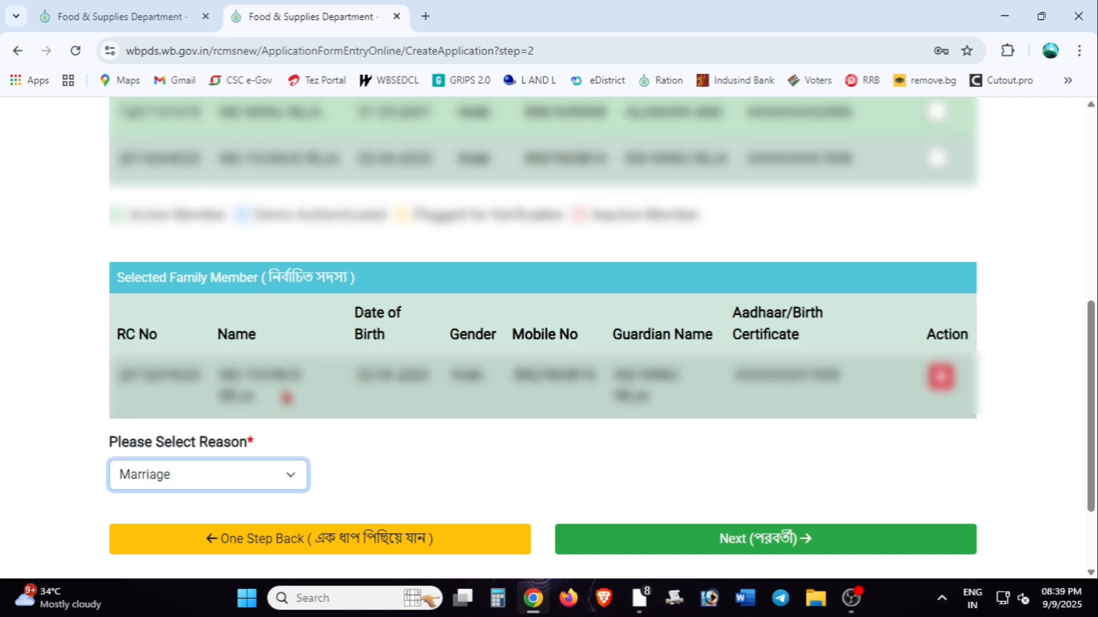
{"action": "left_click", "coordinate": [799, 550]}
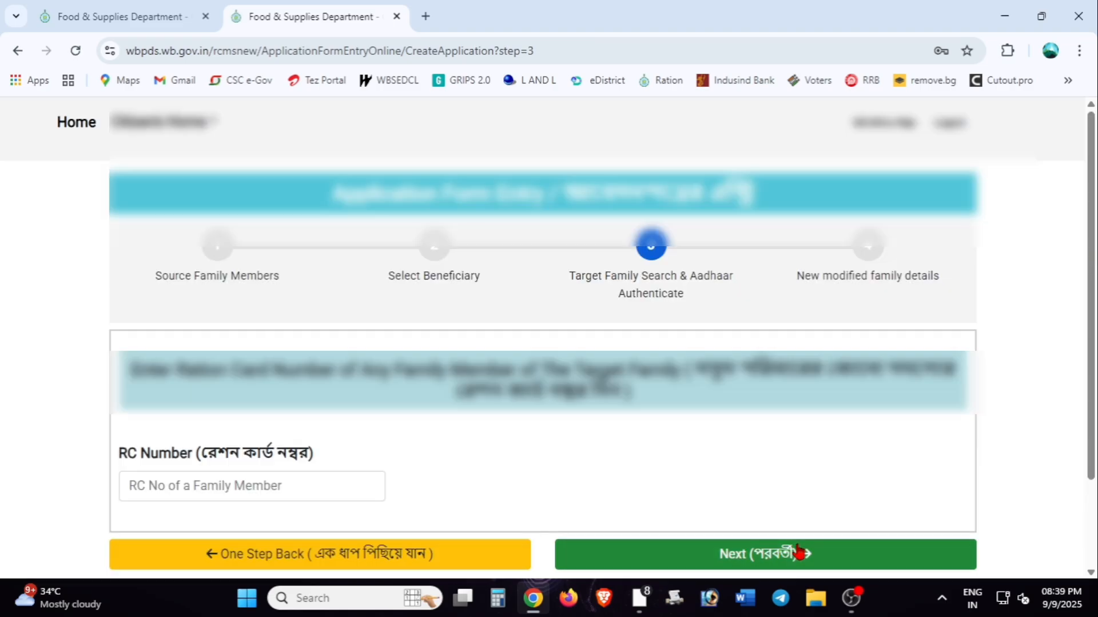
- Enter the target family member's ration card number in RC Number and submit it
{"action": "left_click", "coordinate": [251, 485]}
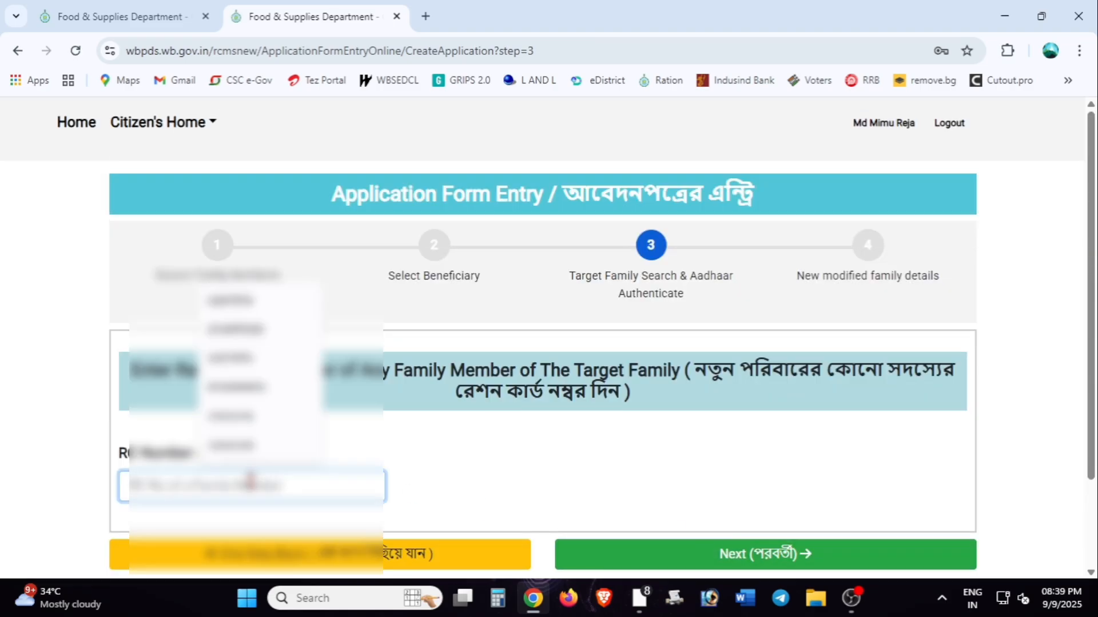
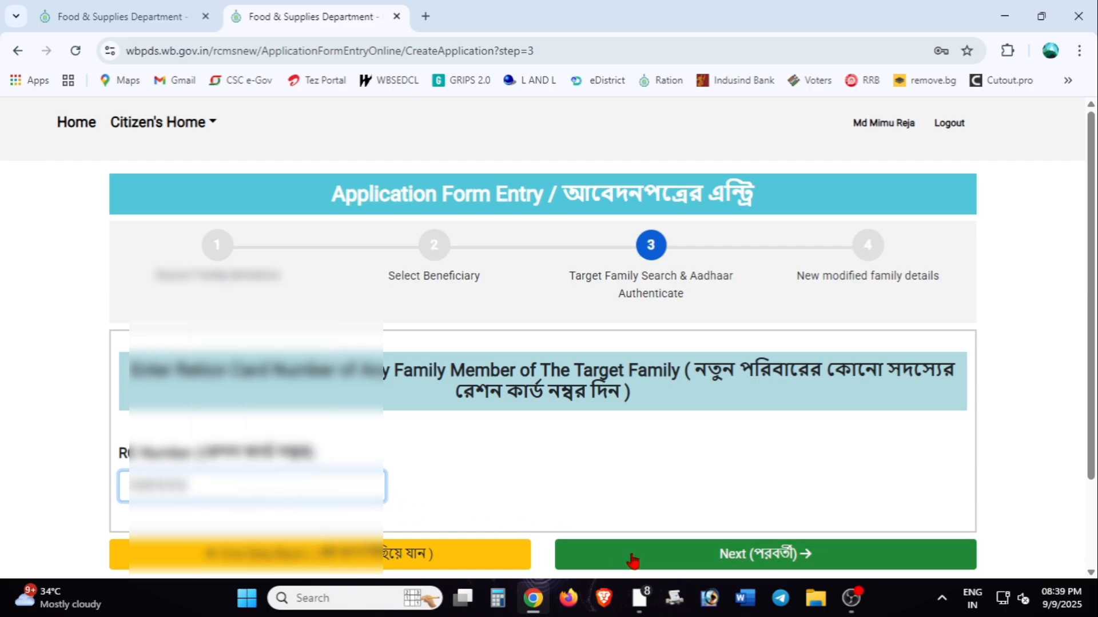
{"action": "left_click", "coordinate": [632, 559]}
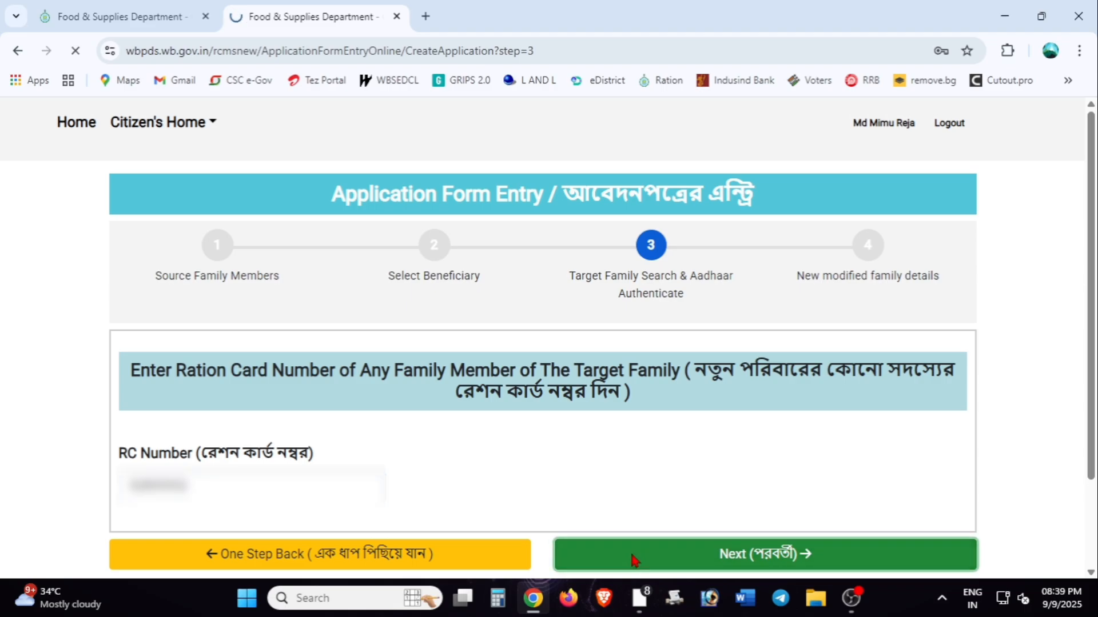
- Give Aadhaar consent and request verification OTP for the target family
{"action": "scroll", "coordinate": [612, 396], "scroll_direction": "down", "scroll_amount": 5}
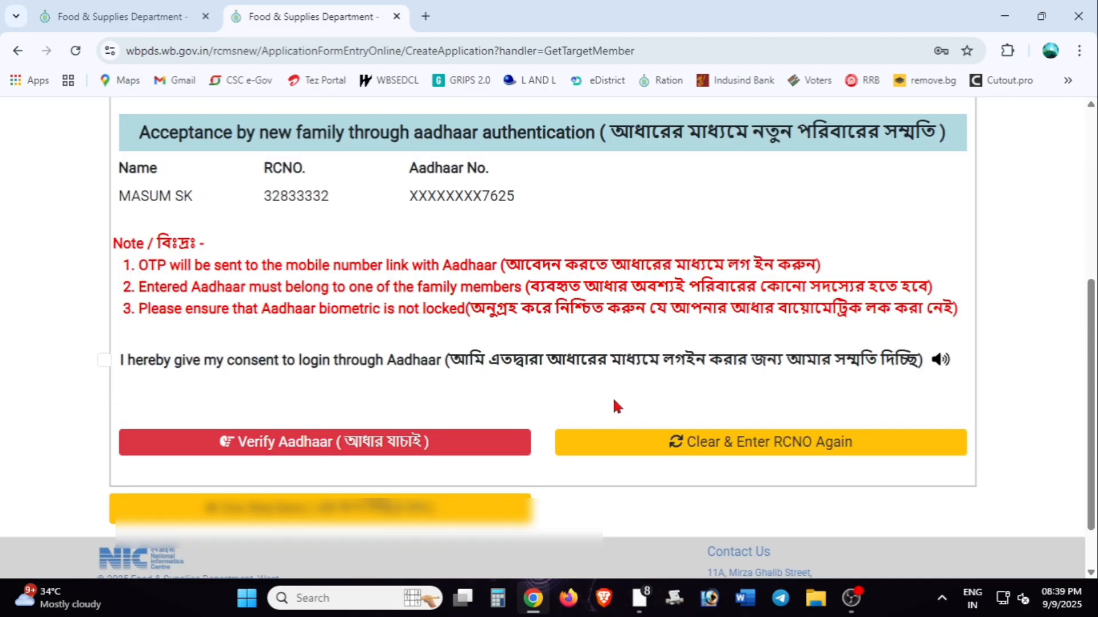
{"action": "left_click", "coordinate": [104, 360]}
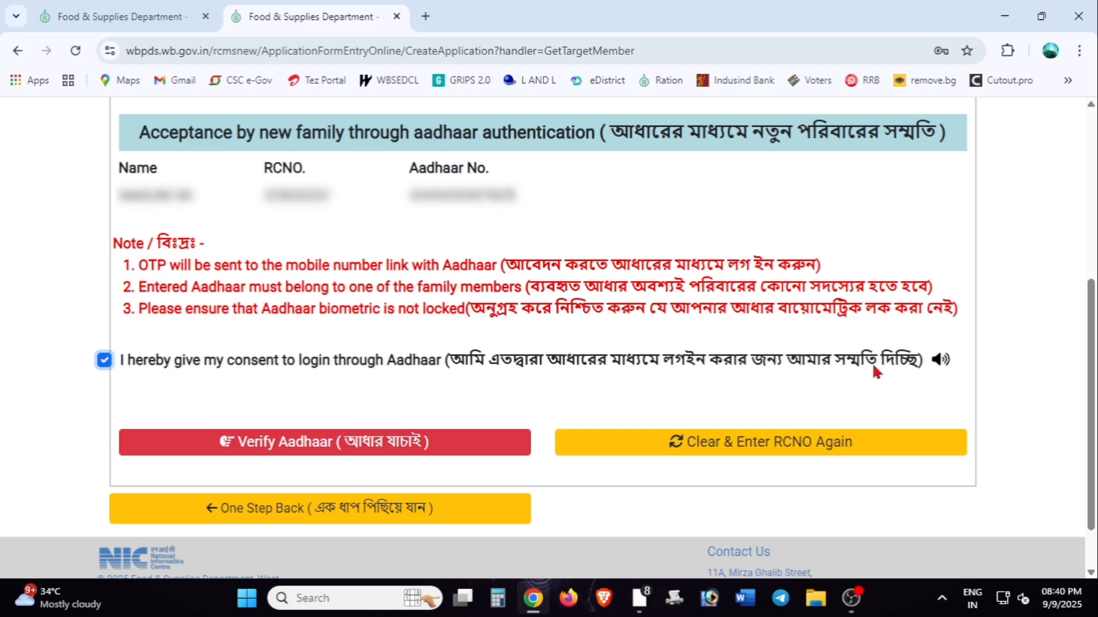
{"action": "left_click", "coordinate": [239, 448]}
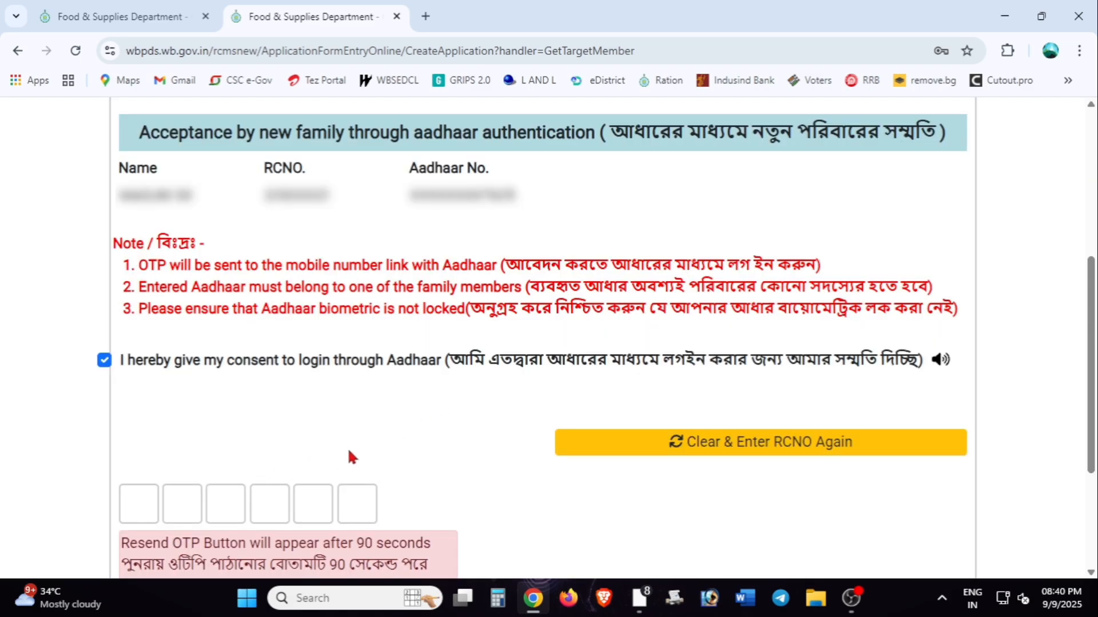
{"action": "scroll", "coordinate": [834, 346], "scroll_direction": "down", "scroll_amount": 4}
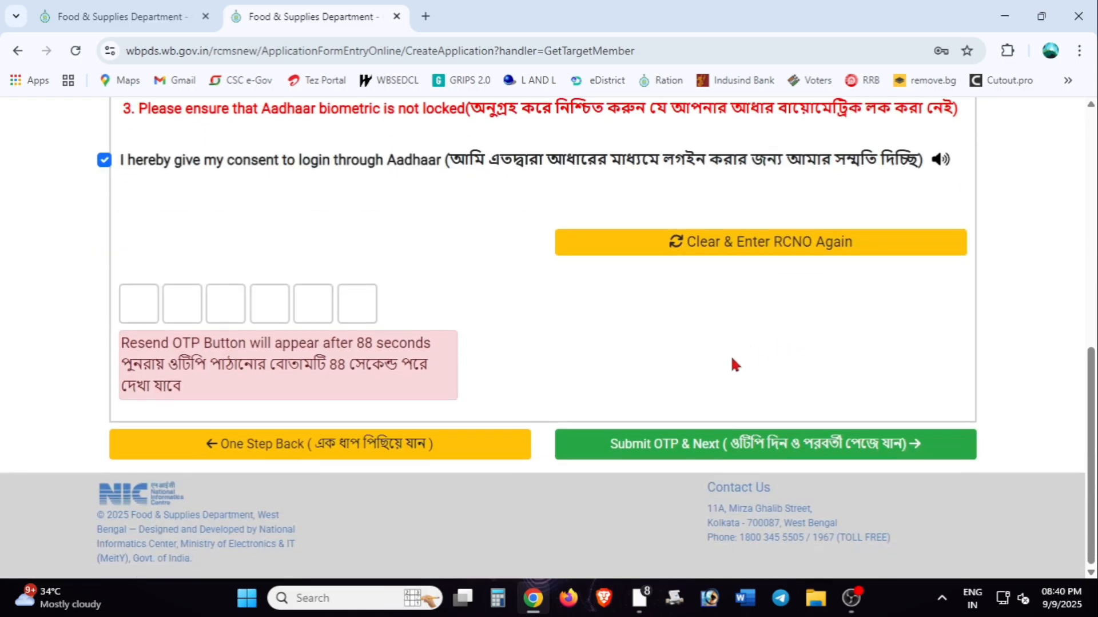